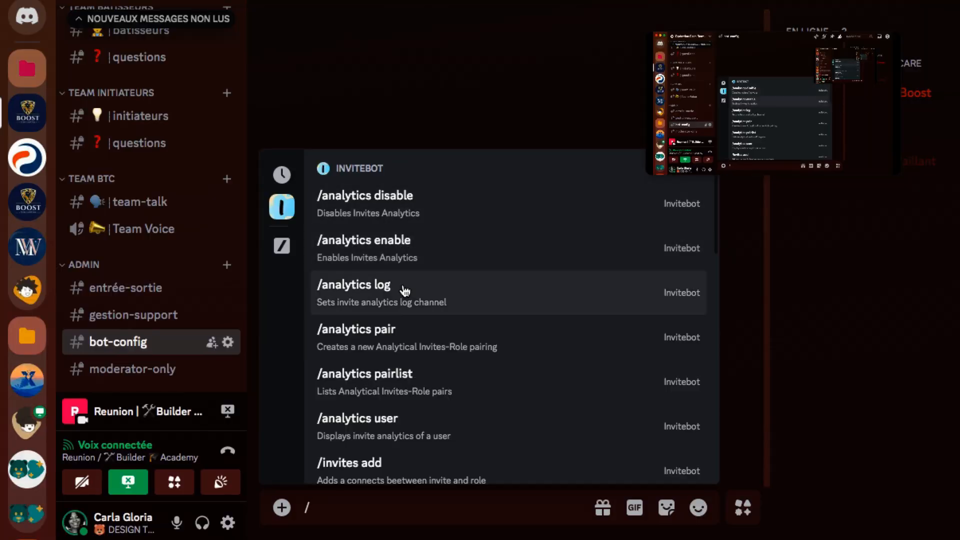
Look through the Invitebot slash commands in the bot-config channel, covering the analytics and invites groups.
{"action": "scroll", "coordinate": [399, 368], "scroll_direction": "down", "scroll_amount": 1}
{"action": "scroll", "coordinate": [399, 368], "scroll_direction": "down", "scroll_amount": 3}
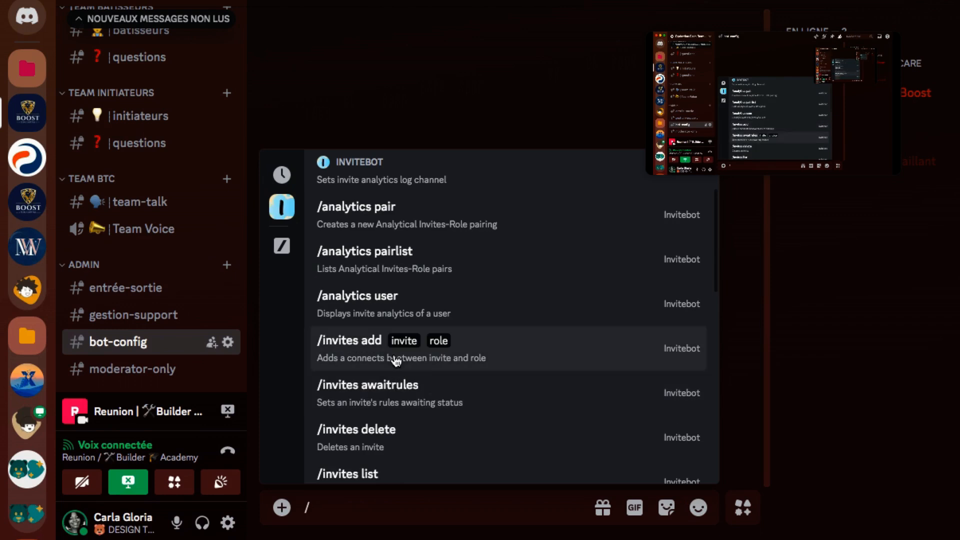
{"action": "scroll", "coordinate": [350, 365], "scroll_direction": "down", "scroll_amount": 3}
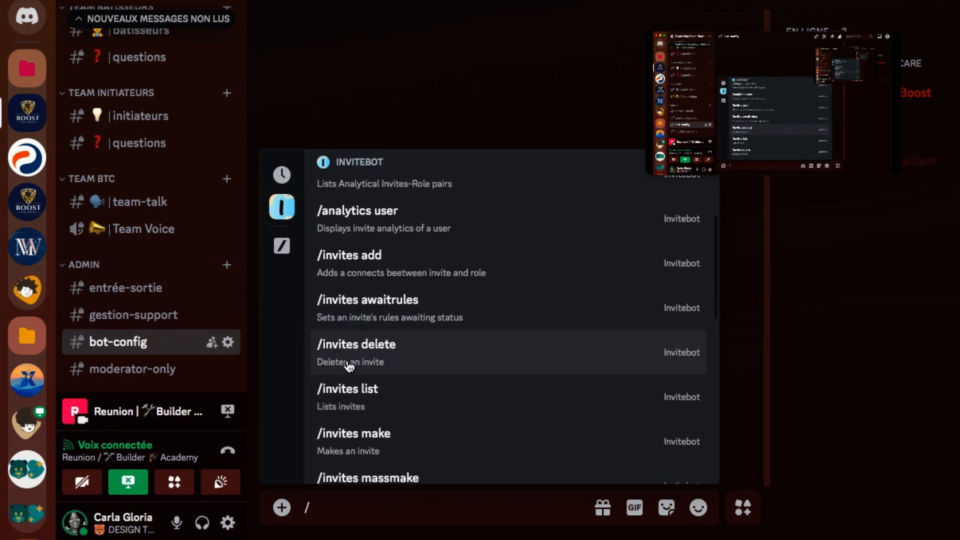
{"action": "scroll", "coordinate": [350, 368], "scroll_direction": "down", "scroll_amount": 2}
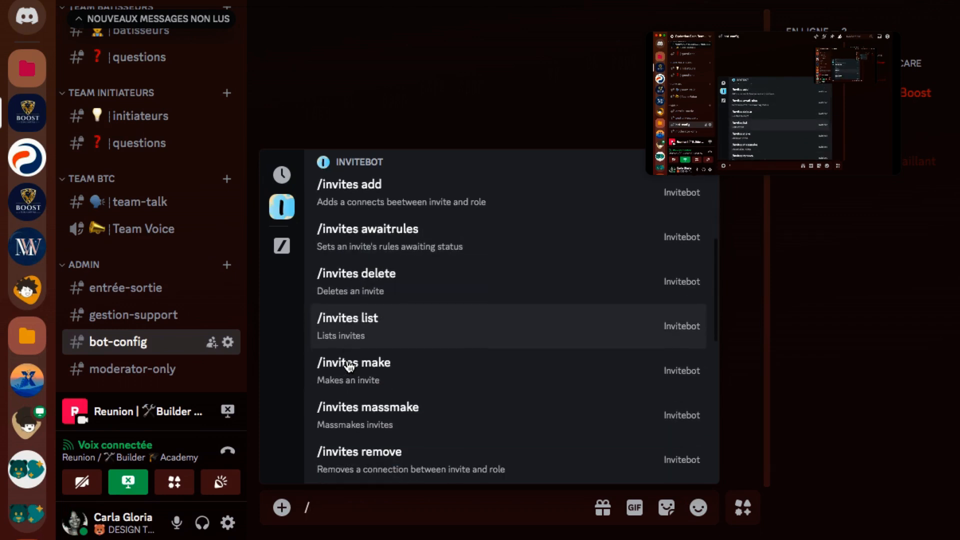
{"action": "scroll", "coordinate": [348, 367], "scroll_direction": "down", "scroll_amount": 1}
{"action": "scroll", "coordinate": [348, 366], "scroll_direction": "up", "scroll_amount": 8}
{"action": "scroll", "coordinate": [349, 366], "scroll_direction": "down", "scroll_amount": 2}
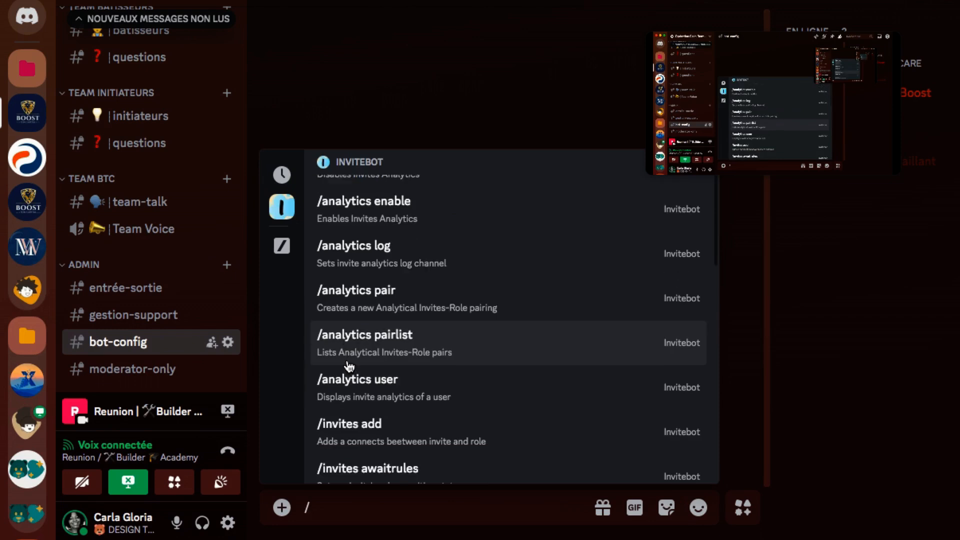
{"action": "scroll", "coordinate": [349, 367], "scroll_direction": "down", "scroll_amount": 2}
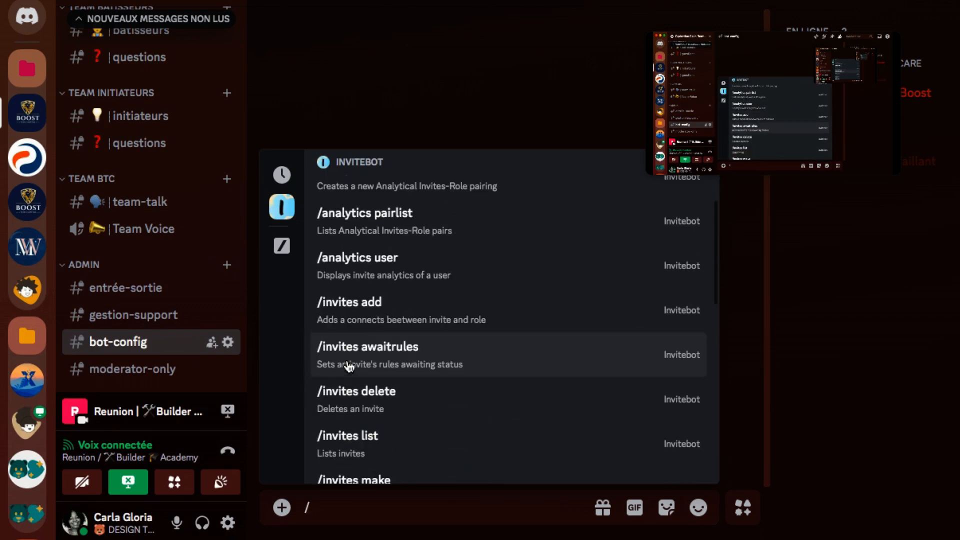
{"action": "scroll", "coordinate": [349, 367], "scroll_direction": "down", "scroll_amount": 1}
{"action": "scroll", "coordinate": [350, 367], "scroll_direction": "down", "scroll_amount": 6}
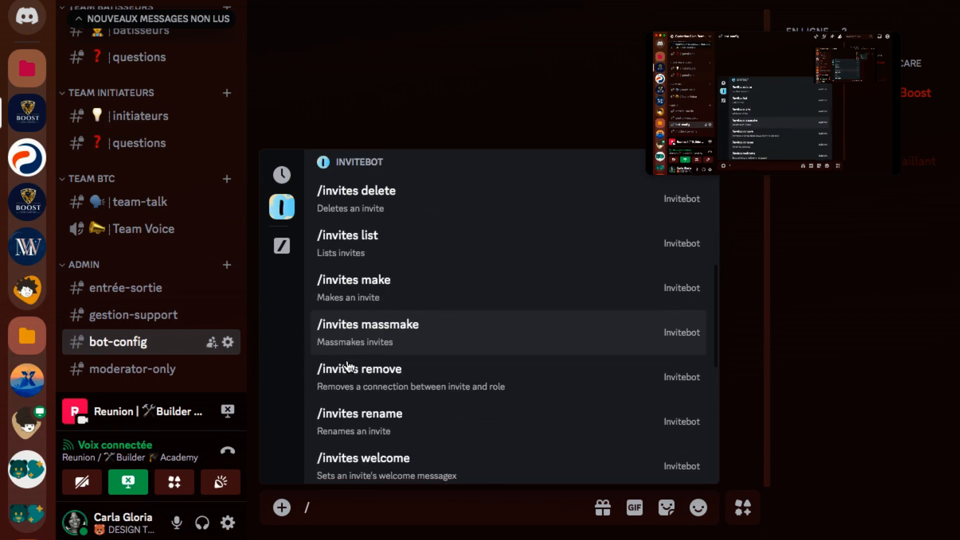
{"action": "scroll", "coordinate": [347, 366], "scroll_direction": "down", "scroll_amount": 1}
{"action": "scroll", "coordinate": [347, 370], "scroll_direction": "up", "scroll_amount": 7}
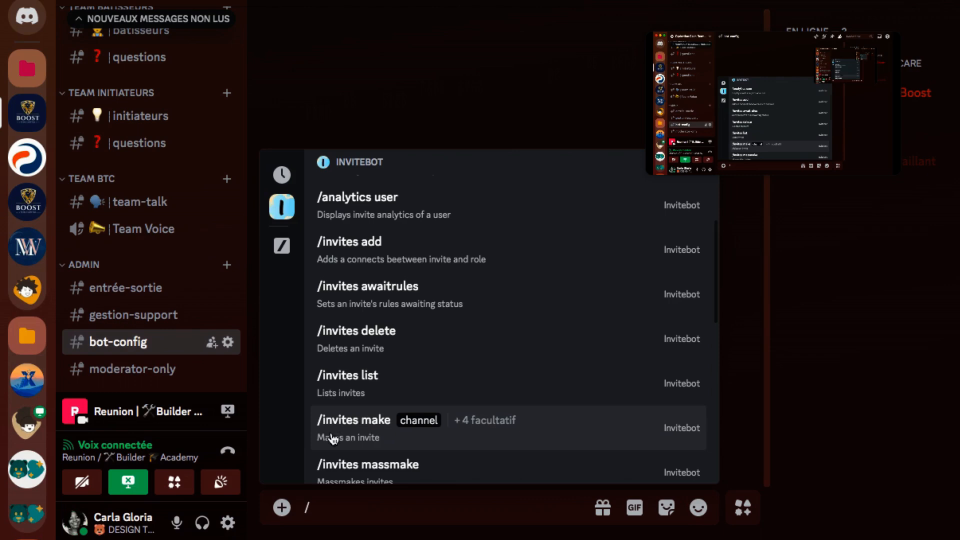
Try to create an invite with /invites make for the démarrer channel, named Catalyseur, assigning the Team Catalyseur role.
{"action": "mouse_move", "coordinate": [475, 423]}
{"action": "scroll", "coordinate": [390, 441], "scroll_direction": "down", "scroll_amount": 1}
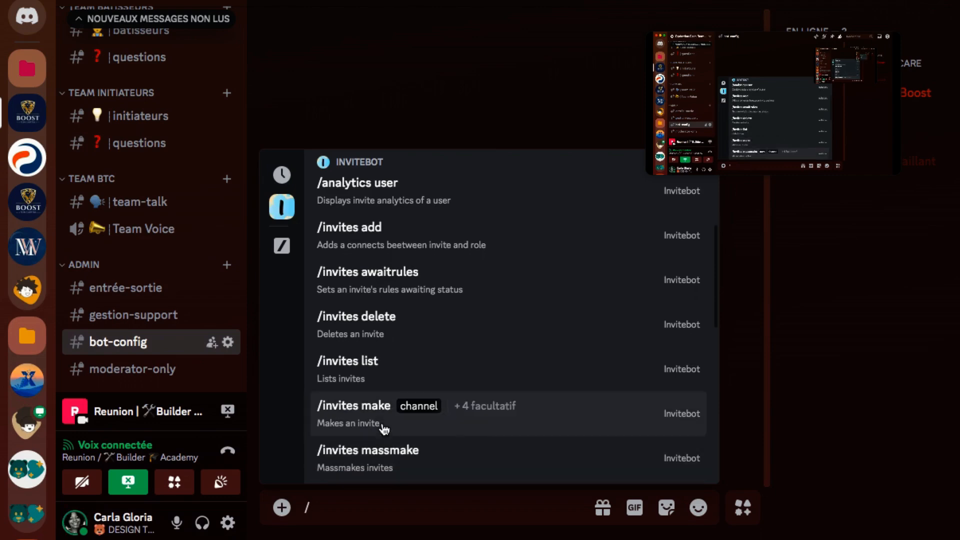
{"action": "left_click", "coordinate": [414, 422]}
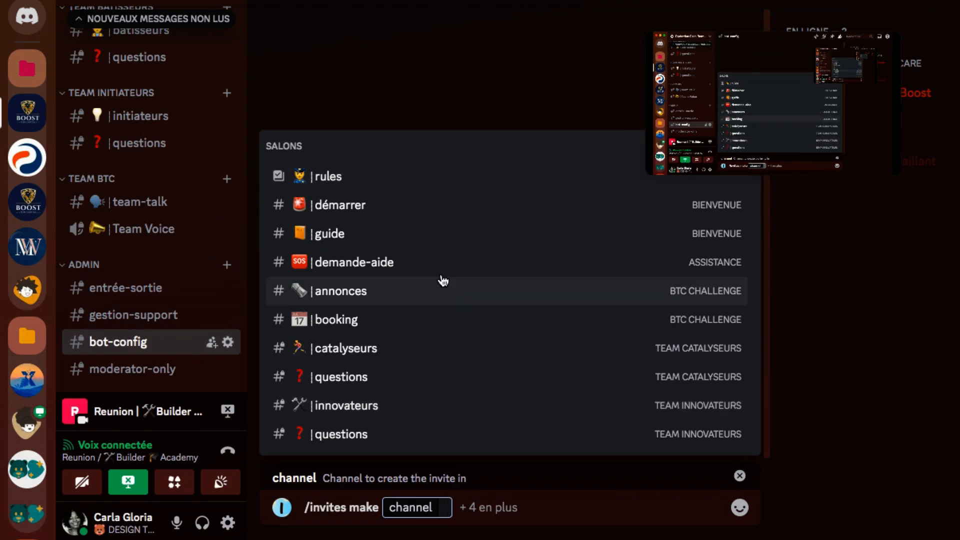
{"action": "left_click", "coordinate": [431, 214]}
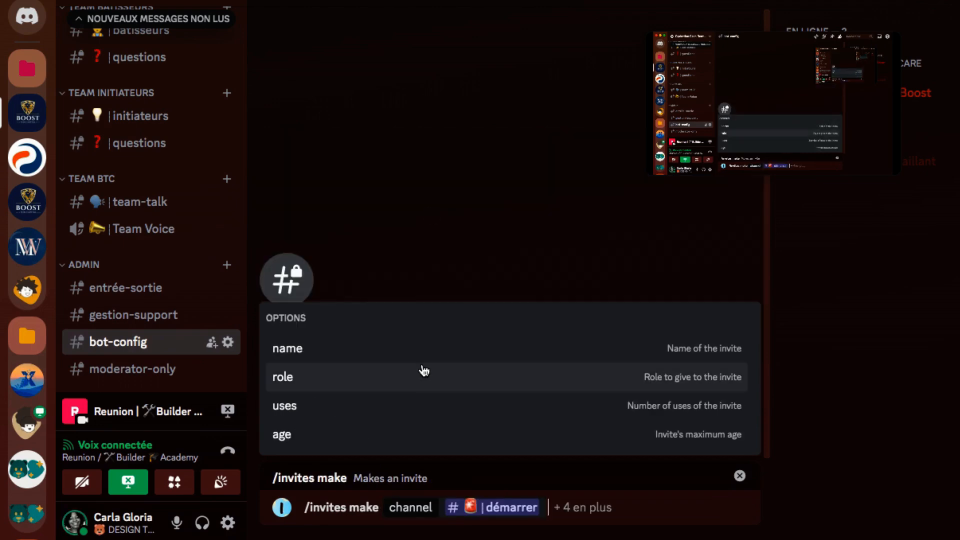
{"action": "left_click", "coordinate": [423, 359]}
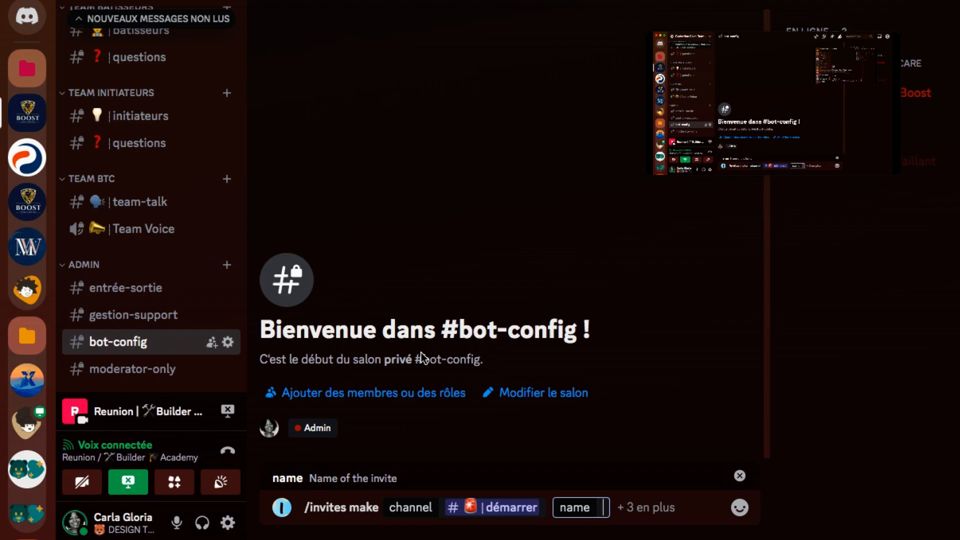
{"action": "type", "text": "Cata"}
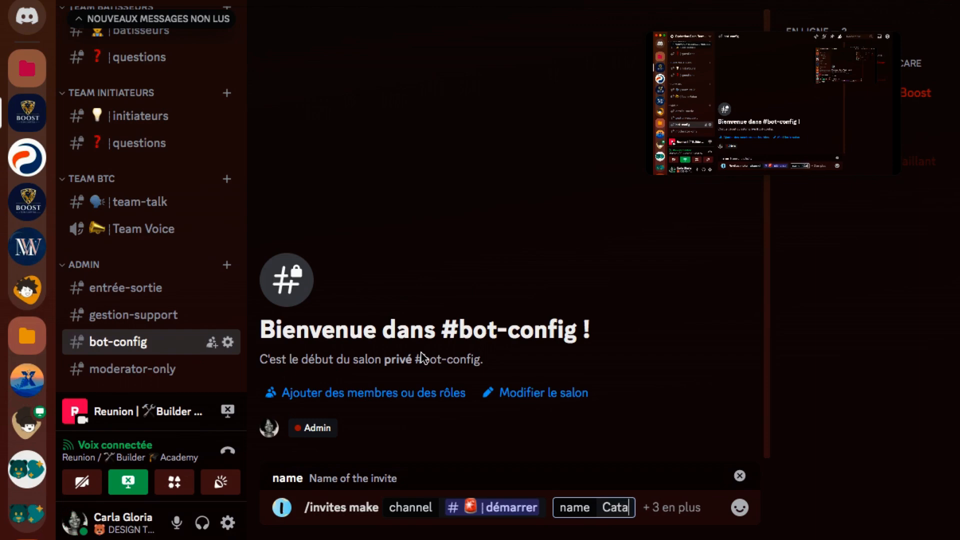
{"action": "type", "text": "lyseur"}
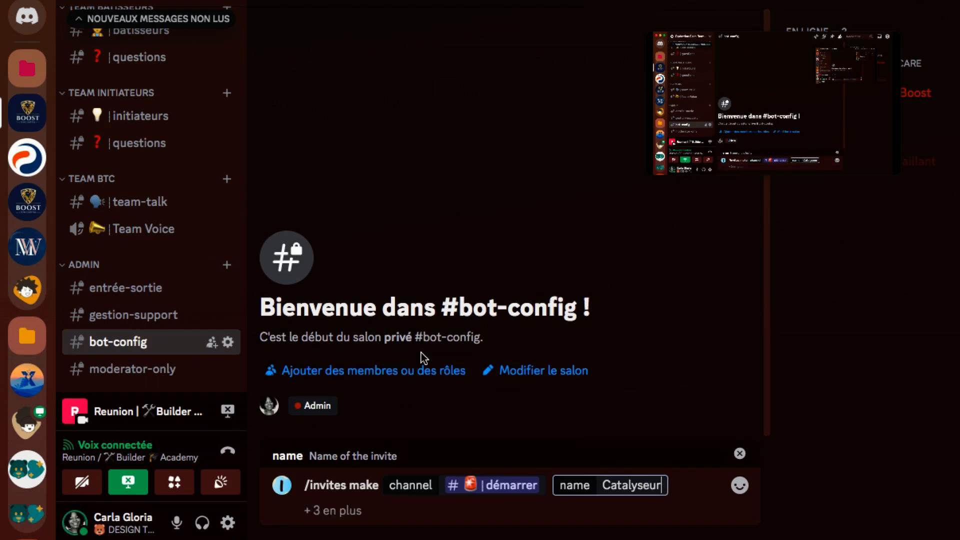
{"action": "key", "text": "Tab"}
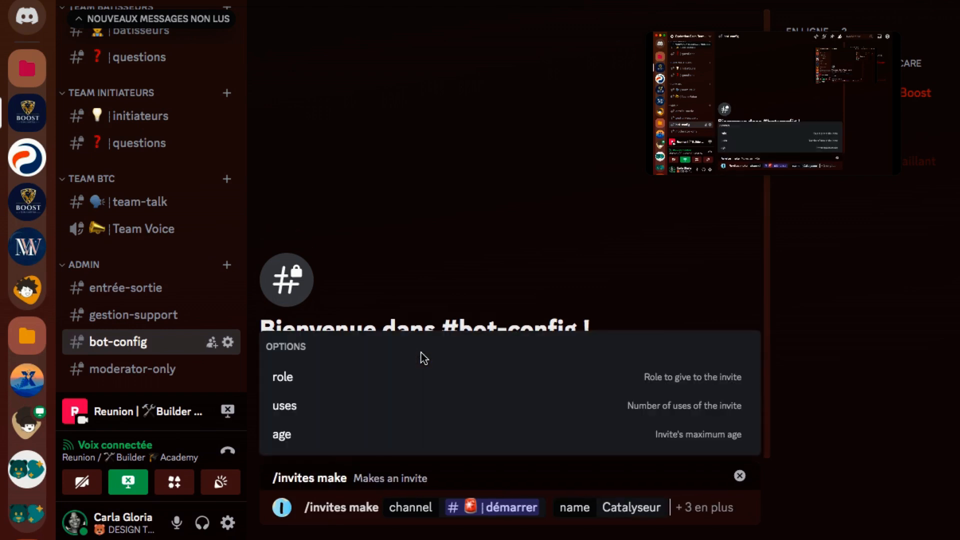
{"action": "left_click", "coordinate": [318, 386]}
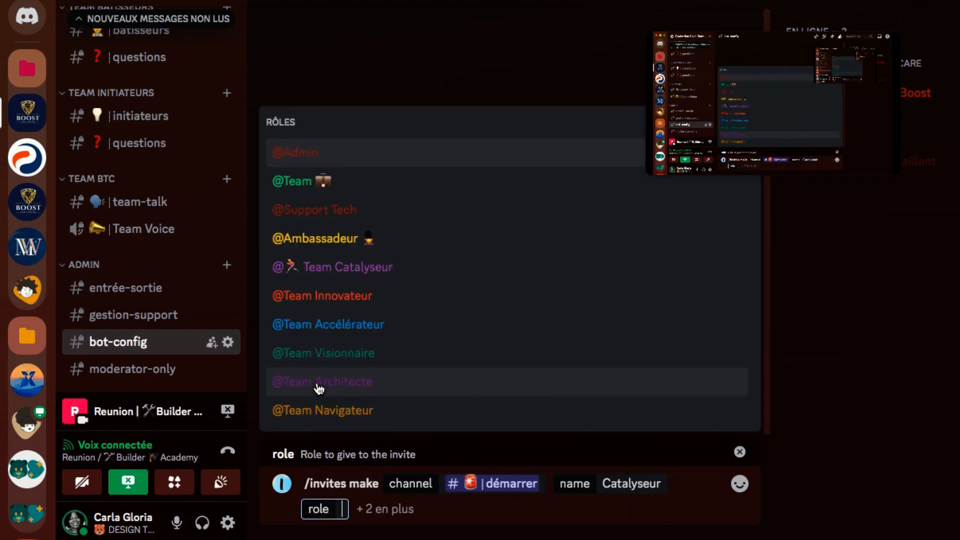
{"action": "left_click", "coordinate": [409, 279]}
{"action": "key", "text": "Return"}
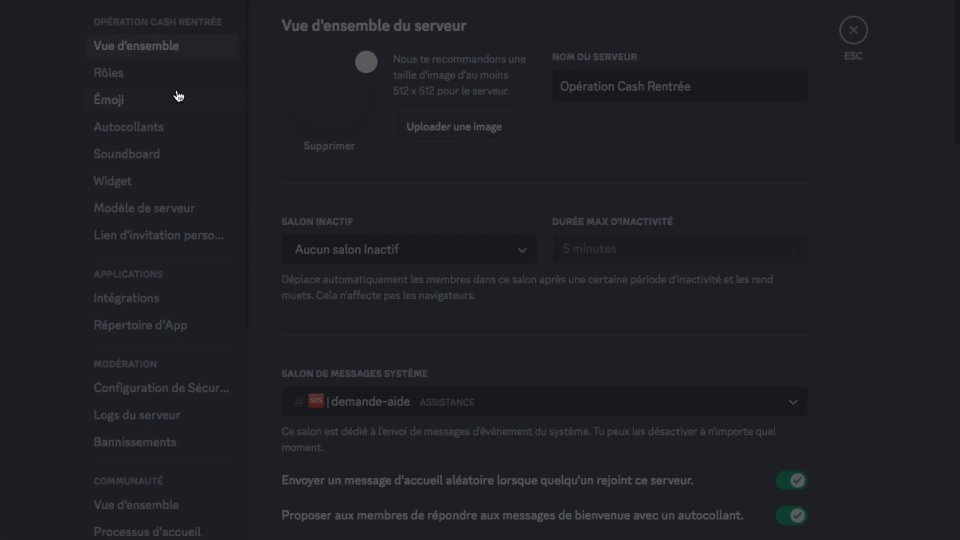
Move the Invitebot role directly above Team Catalyseur in the server's role hierarchy, save the order and leave the server settings.
{"action": "left_click", "coordinate": [164, 72]}
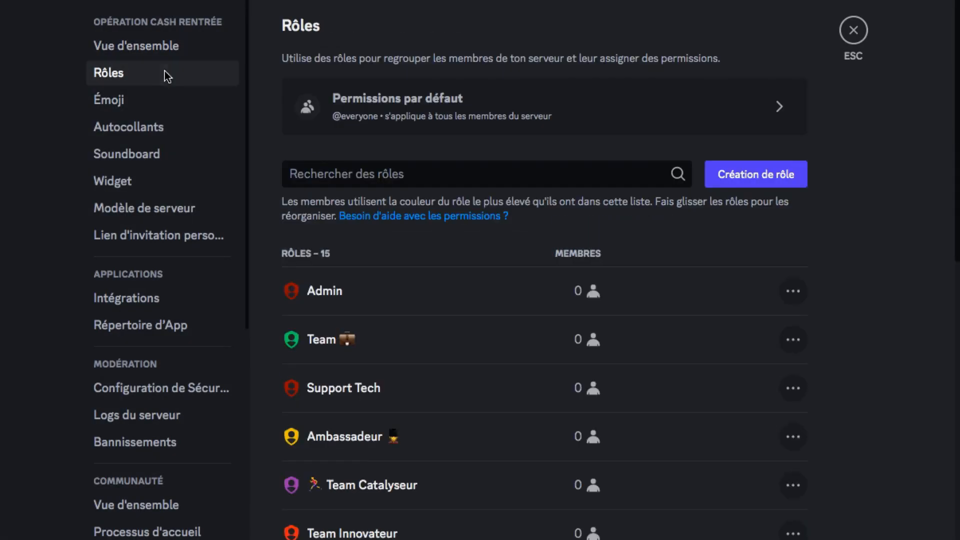
{"action": "left_click", "coordinate": [405, 116]}
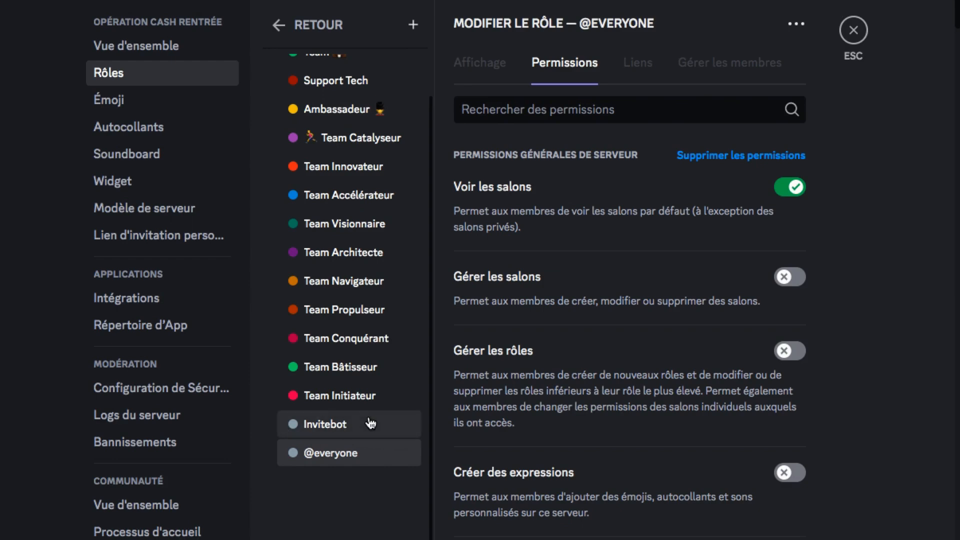
{"action": "left_click_drag", "start_coordinate": [370, 424], "coordinate": [358, 99]}
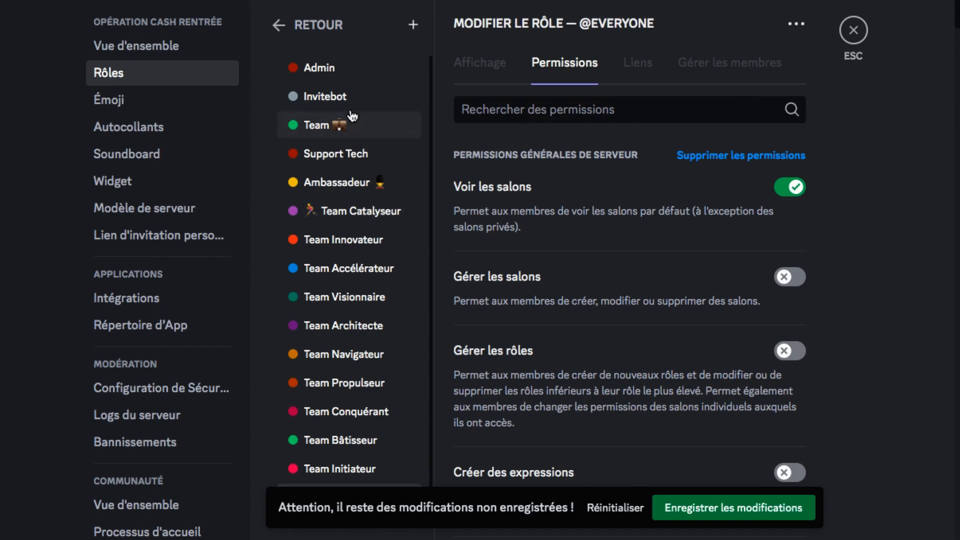
{"action": "left_click_drag", "start_coordinate": [353, 95], "coordinate": [364, 190]}
{"action": "scroll", "coordinate": [357, 300], "scroll_direction": "down", "scroll_amount": 1}
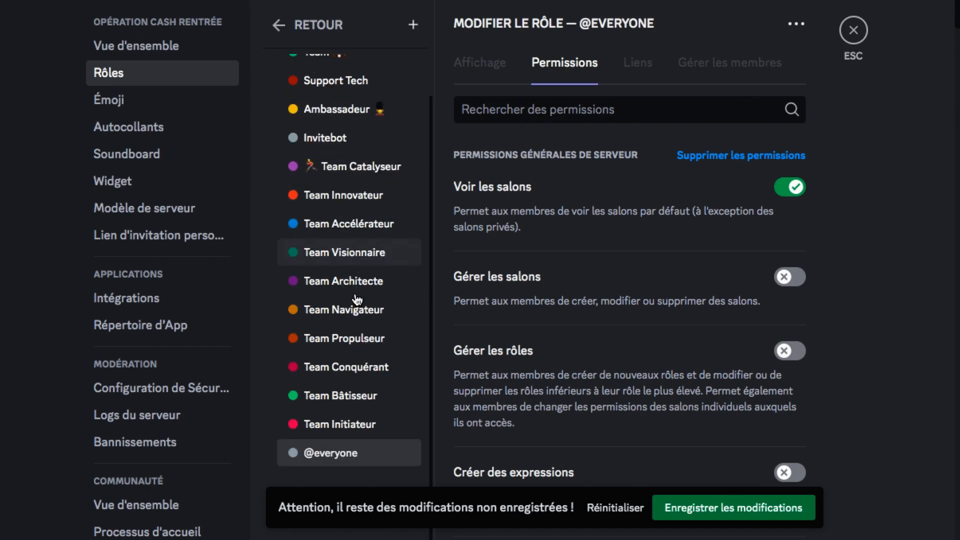
{"action": "scroll", "coordinate": [357, 299], "scroll_direction": "up", "scroll_amount": 1}
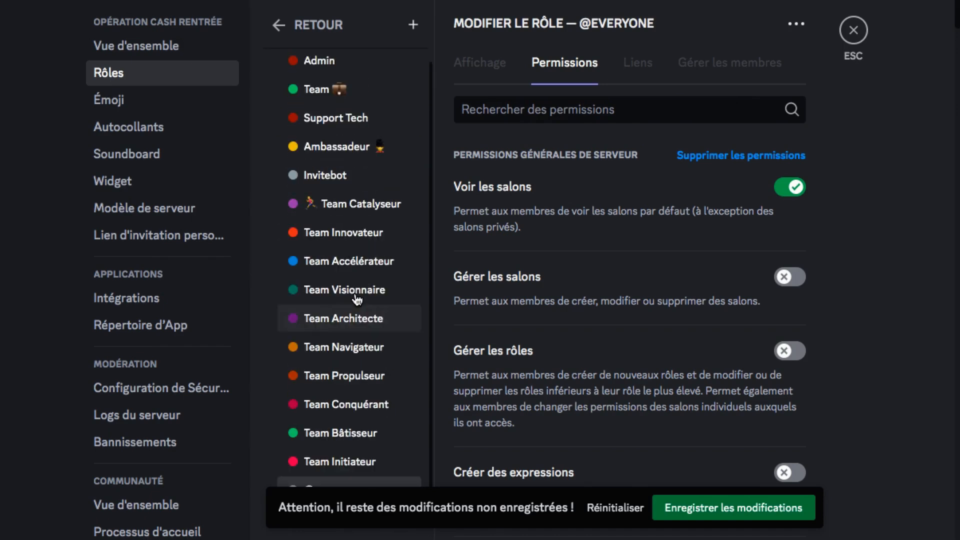
{"action": "left_click", "coordinate": [685, 517]}
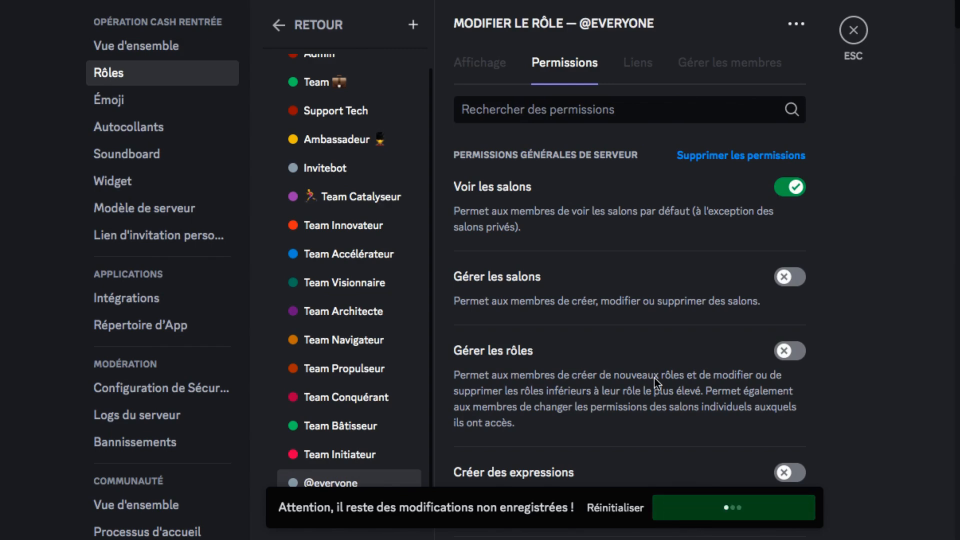
{"action": "left_click", "coordinate": [853, 31]}
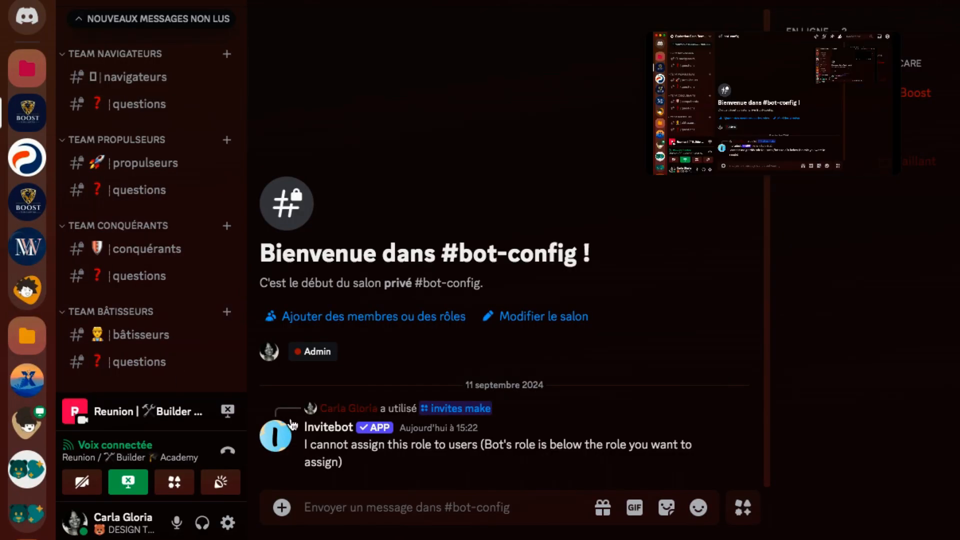
Run /invites make in bot-config with channel démarrer, name Catalyseur and role Team Catalyseur.
{"action": "left_click", "coordinate": [330, 502]}
{"action": "type", "text": "/"}
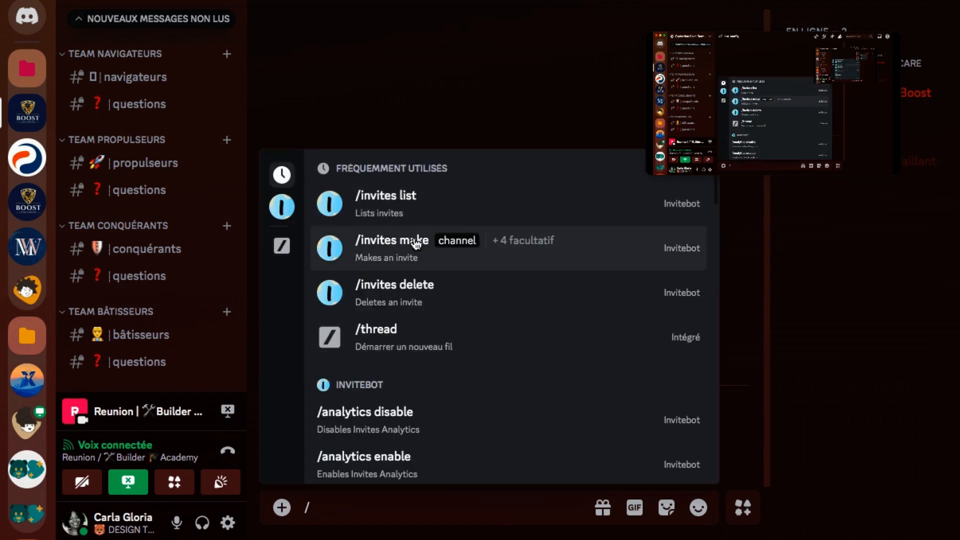
{"action": "left_click", "coordinate": [442, 259]}
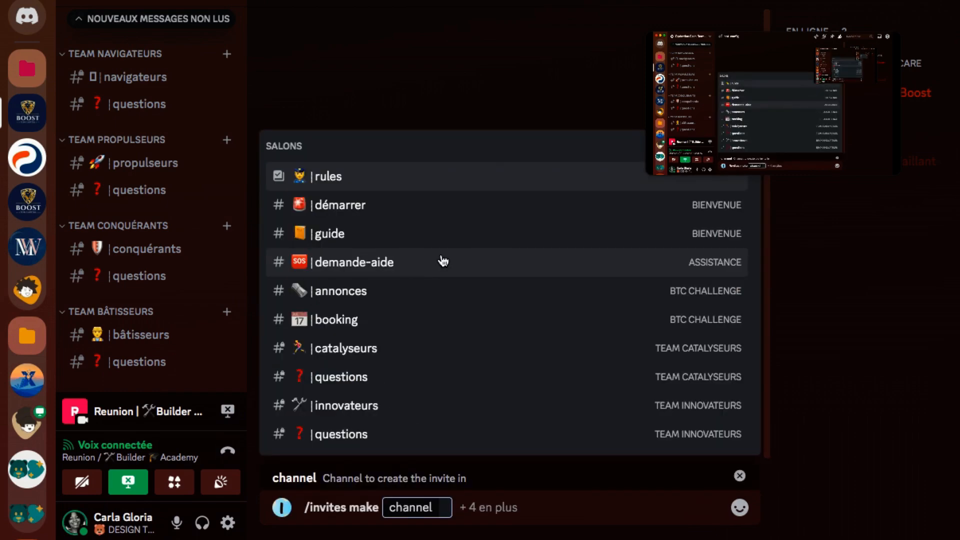
{"action": "left_click", "coordinate": [409, 207]}
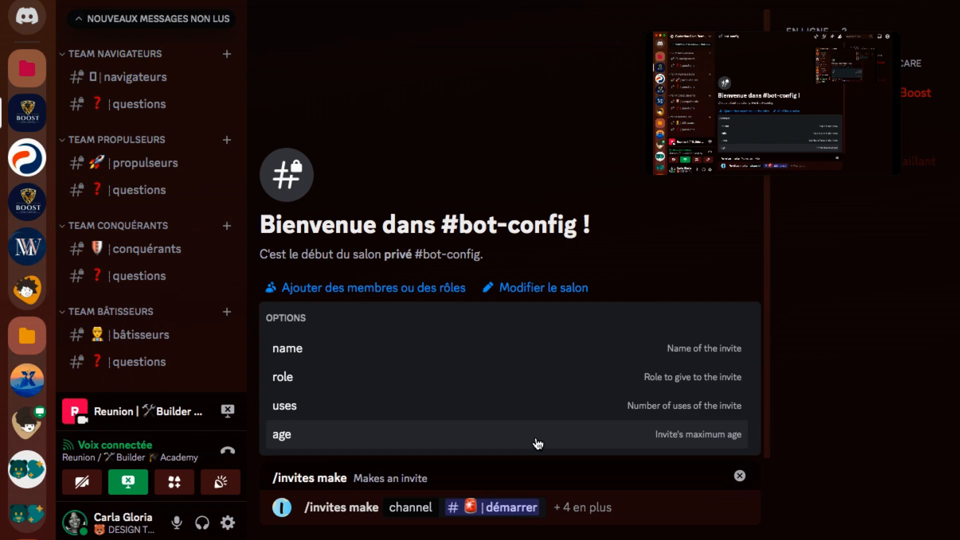
{"action": "left_click", "coordinate": [360, 356]}
{"action": "type", "text": "Catalyseur"}
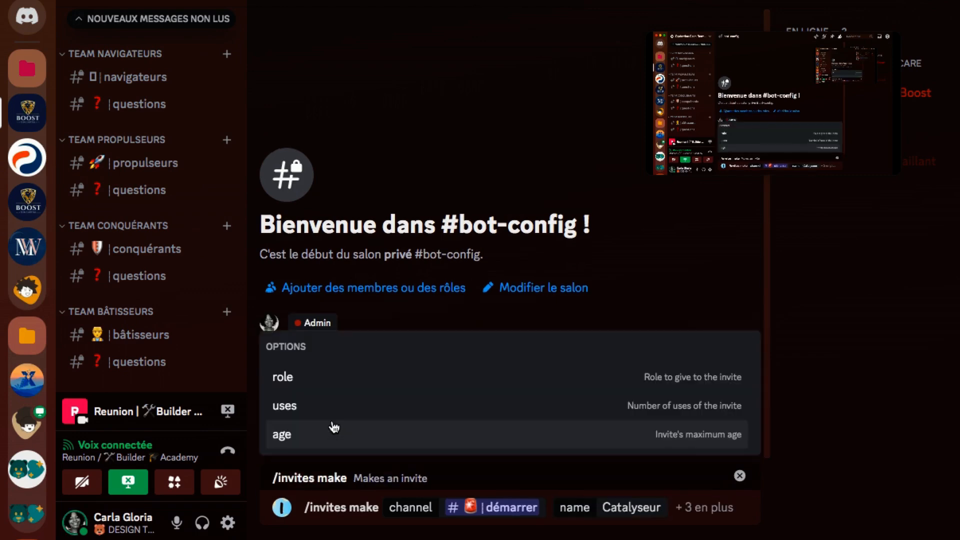
{"action": "left_click", "coordinate": [332, 379]}
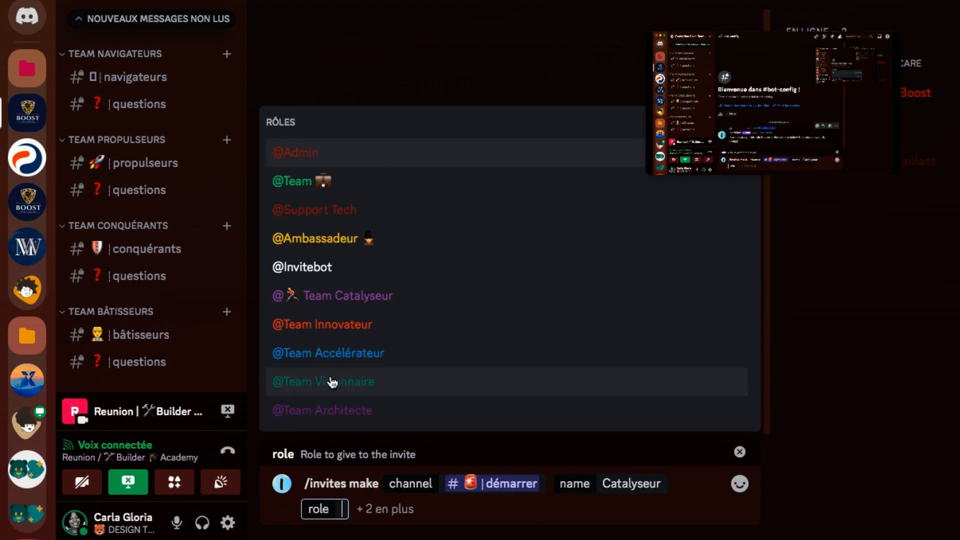
{"action": "left_click", "coordinate": [392, 298]}
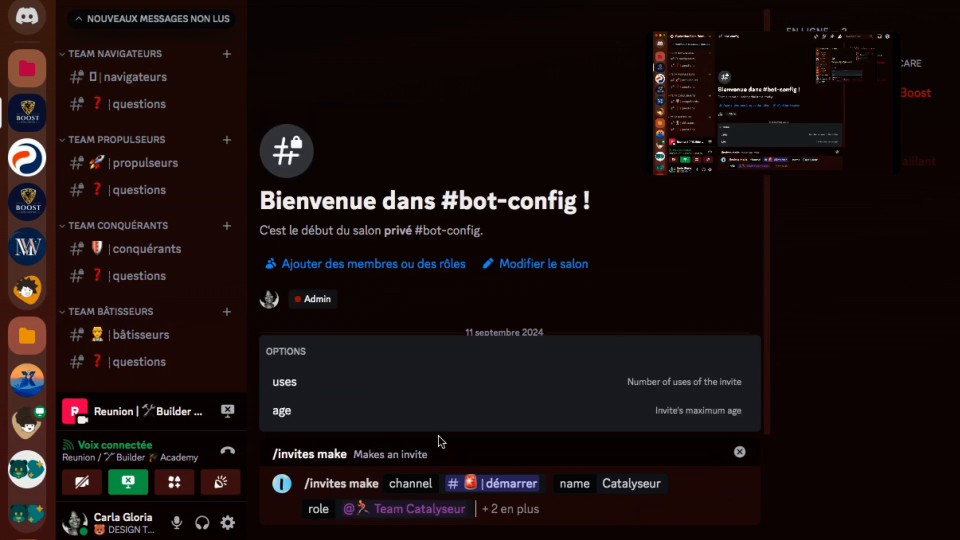
{"action": "key", "text": "Return"}
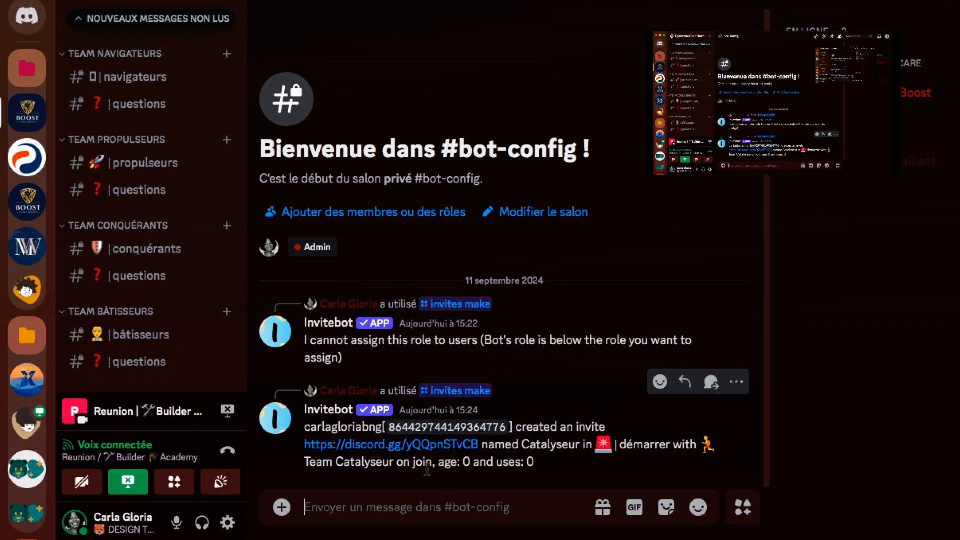
Browse the Invitebot slash commands and run /invites list in the bot-config channel.
{"action": "type", "text": "/"}
{"action": "scroll", "coordinate": [428, 356], "scroll_direction": "down", "scroll_amount": 2}
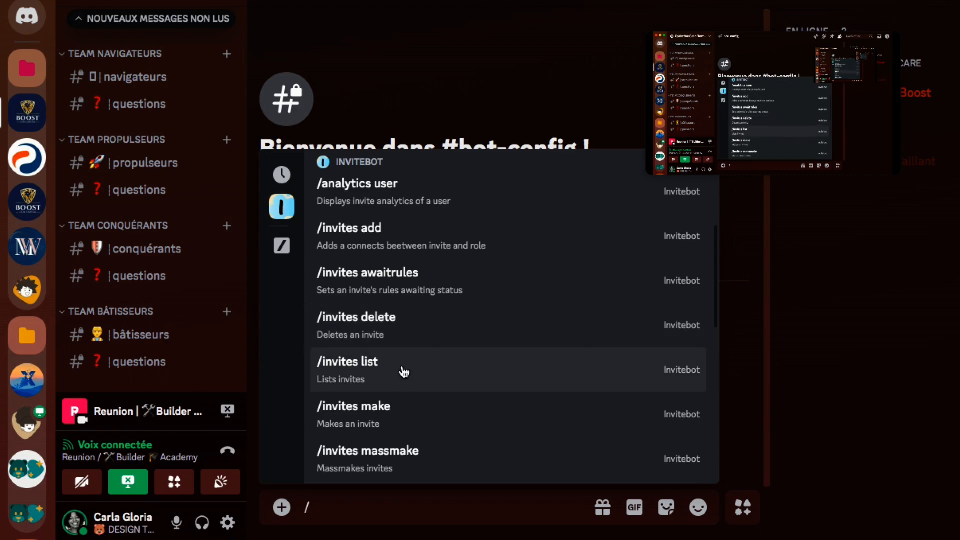
{"action": "scroll", "coordinate": [403, 372], "scroll_direction": "down", "scroll_amount": 2}
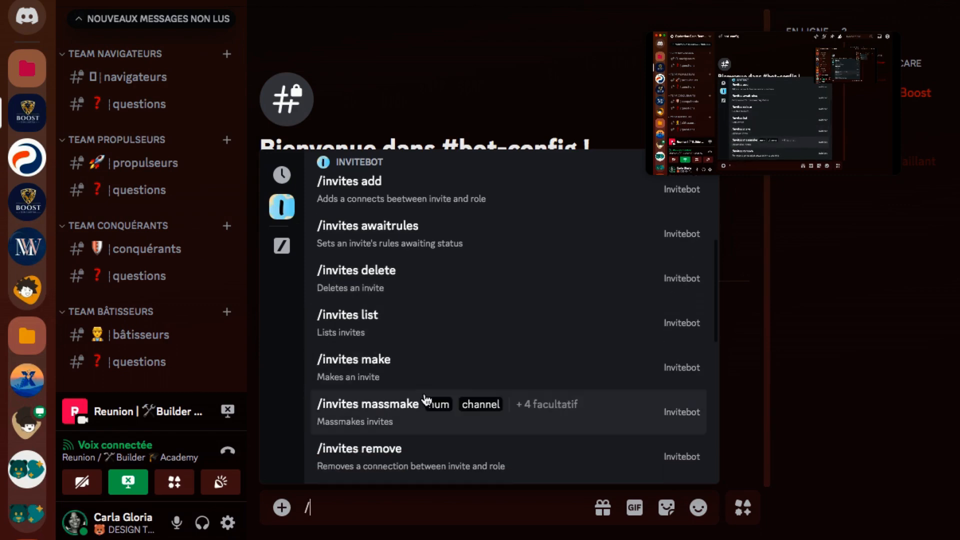
{"action": "scroll", "coordinate": [425, 400], "scroll_direction": "up", "scroll_amount": 3}
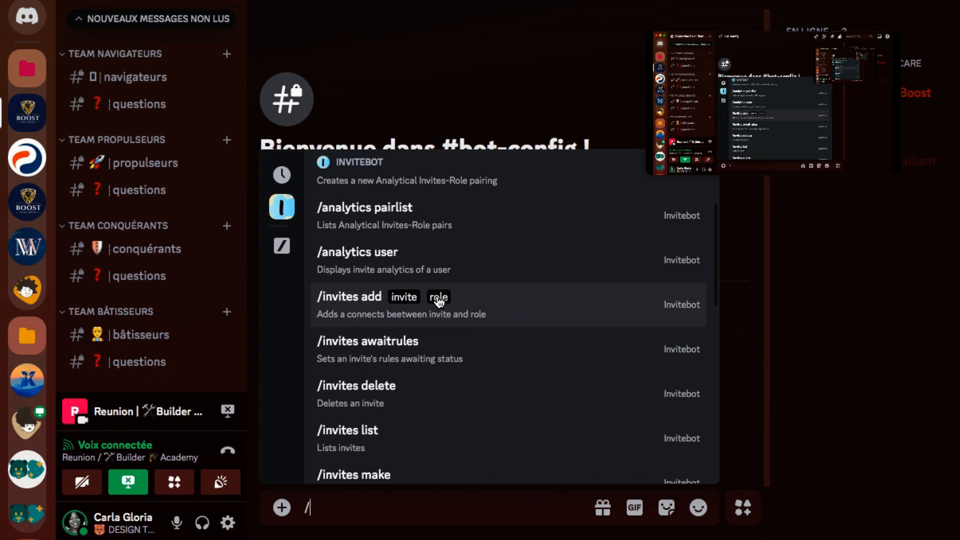
{"action": "scroll", "coordinate": [438, 325], "scroll_direction": "down", "scroll_amount": 8}
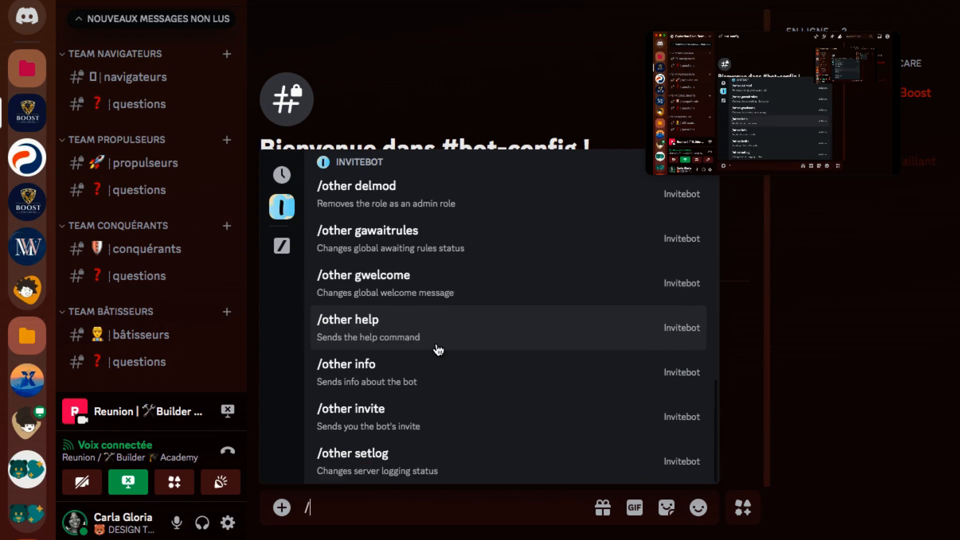
{"action": "scroll", "coordinate": [438, 348], "scroll_direction": "up", "scroll_amount": 4}
{"action": "scroll", "coordinate": [438, 350], "scroll_direction": "up", "scroll_amount": 5}
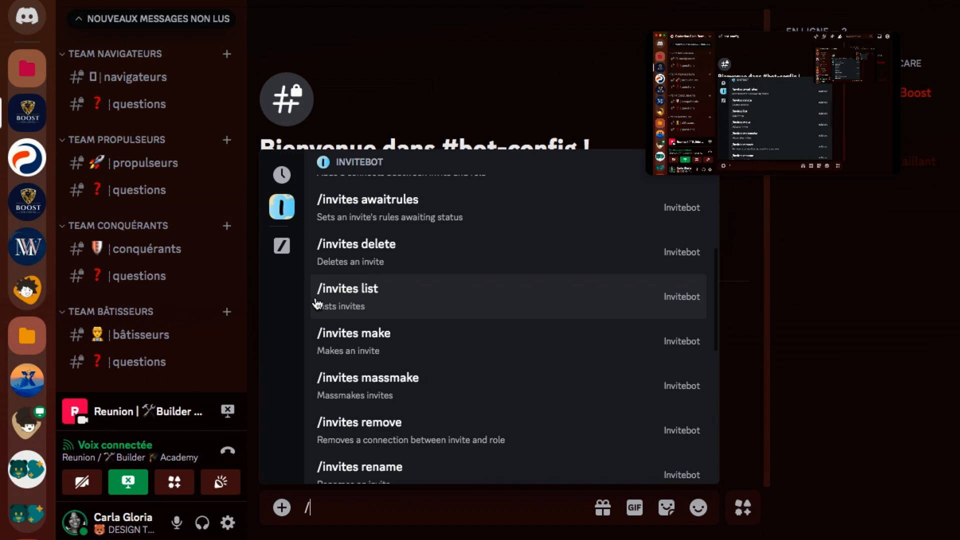
{"action": "left_click", "coordinate": [384, 303]}
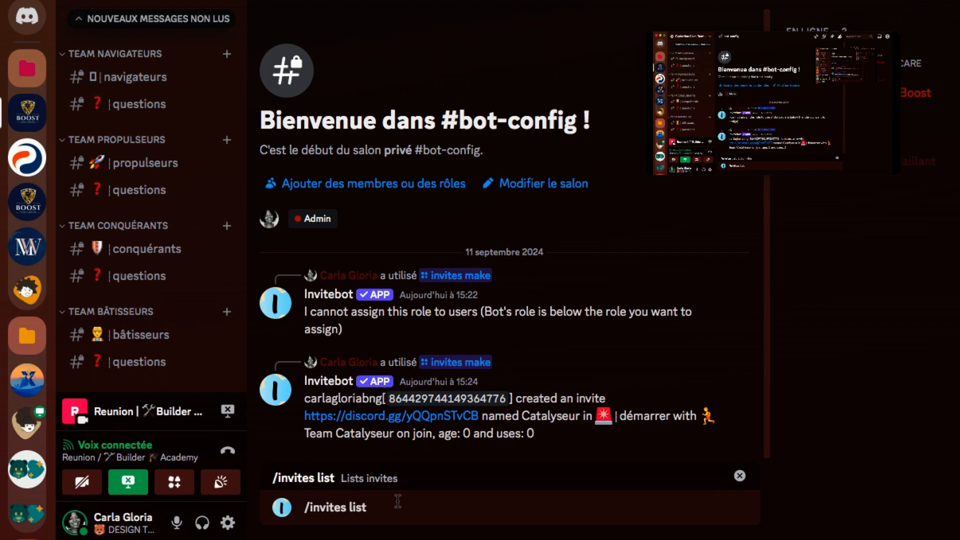
{"action": "key", "text": "Return"}
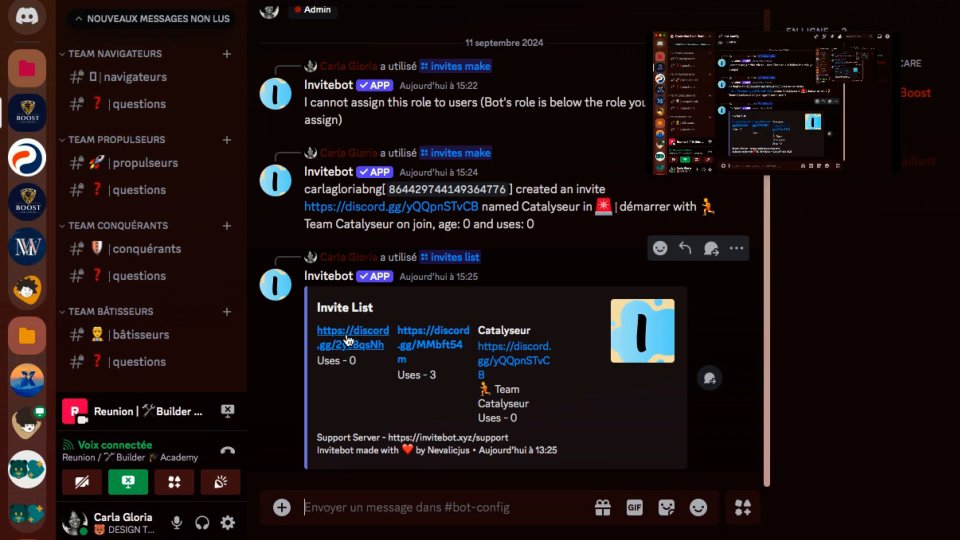
Check the active invitations in the server settings, including Invitebot's invite for the démarrer channel, and return to bot-config.
{"action": "left_click", "coordinate": [224, 3]}
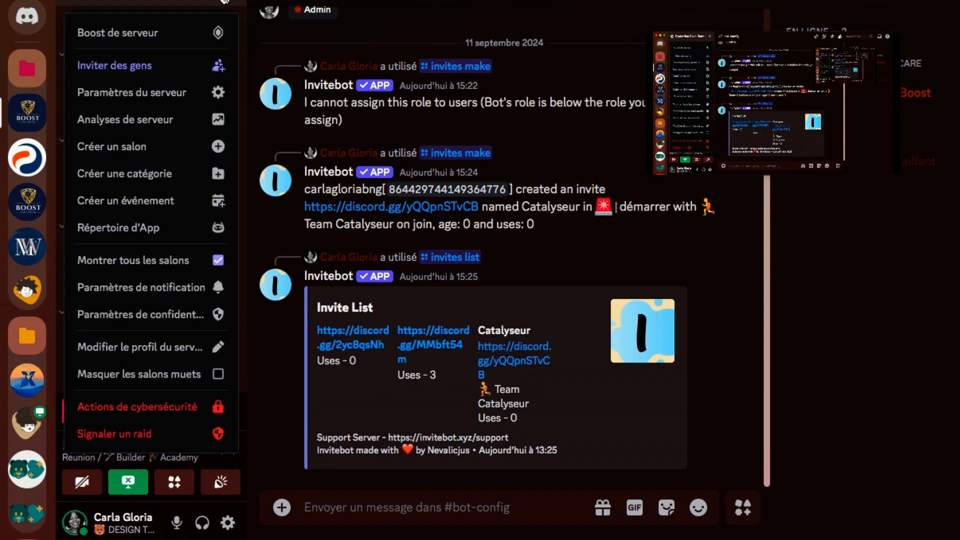
{"action": "key", "text": "Escape"}
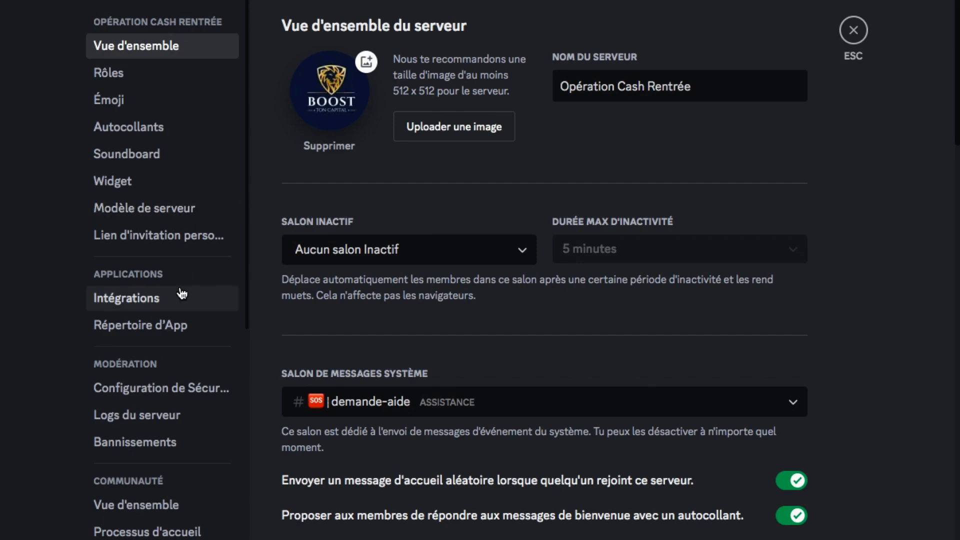
{"action": "scroll", "coordinate": [182, 293], "scroll_direction": "down", "scroll_amount": 5}
{"action": "left_click", "coordinate": [139, 439]}
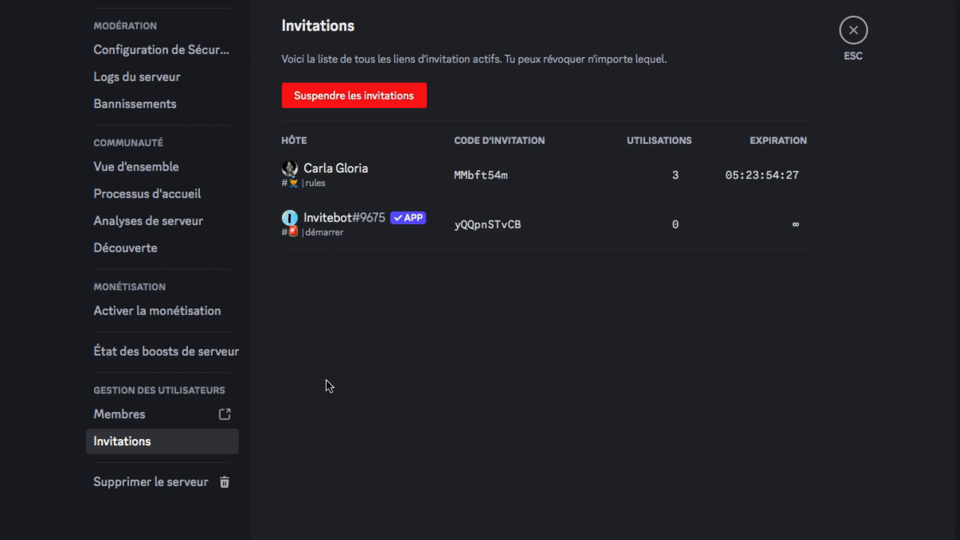
{"action": "mouse_move", "coordinate": [369, 230]}
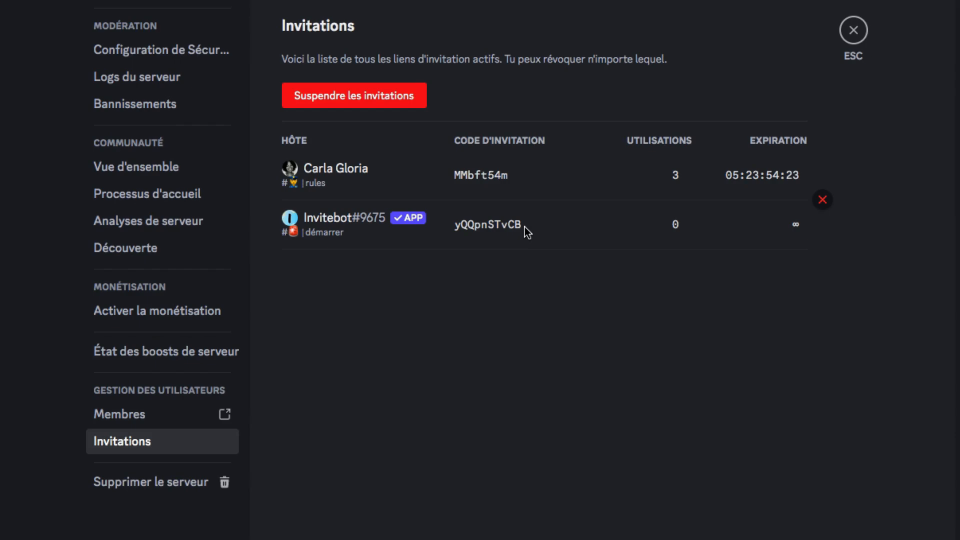
{"action": "left_click", "coordinate": [854, 30]}
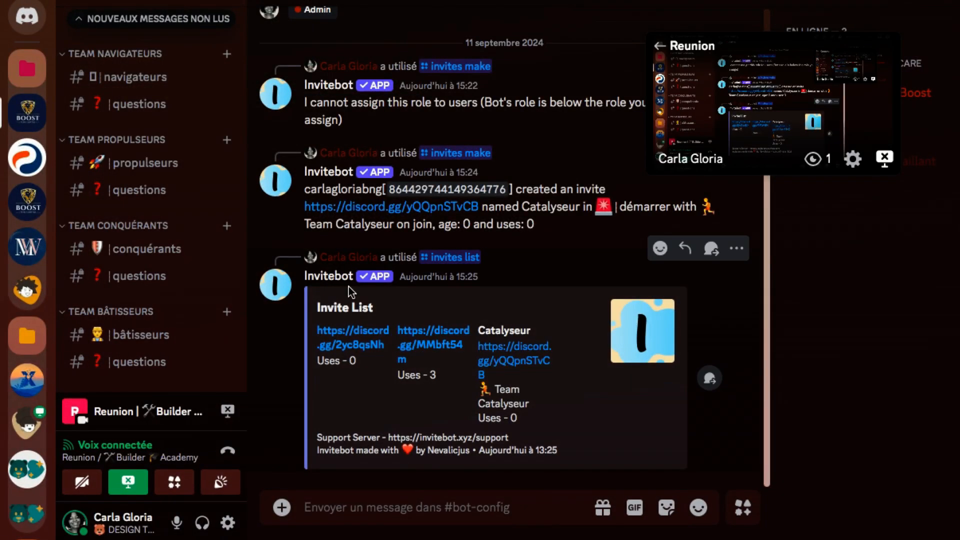